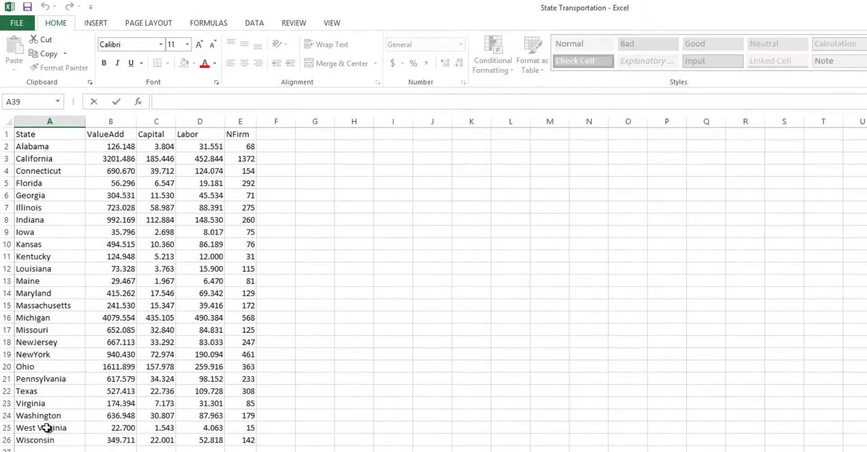
Step: Delete the space in cell A25 so 'West Virginia' reads 'WestVirginia'
left_click(47, 428)
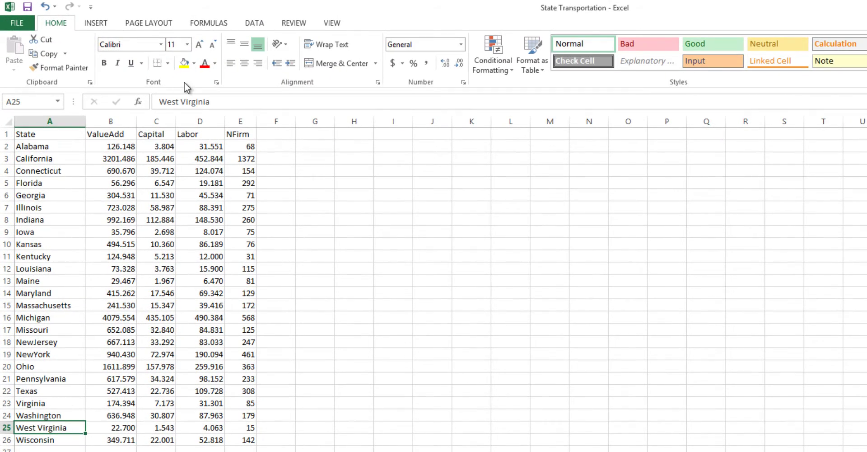
left_click(182, 96)
key("BackSpace")
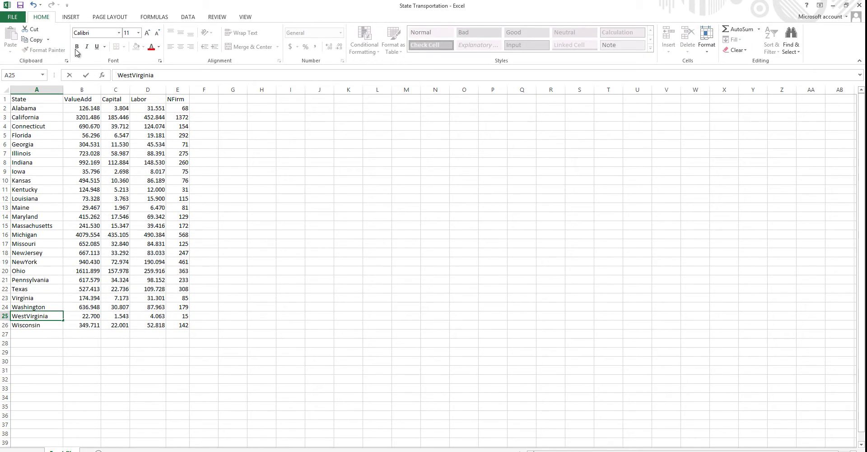
Step: Save the State Transportation sheet as CSV (Comma delimited) into Importing an Excel File, keeping that format
left_click(11, 19)
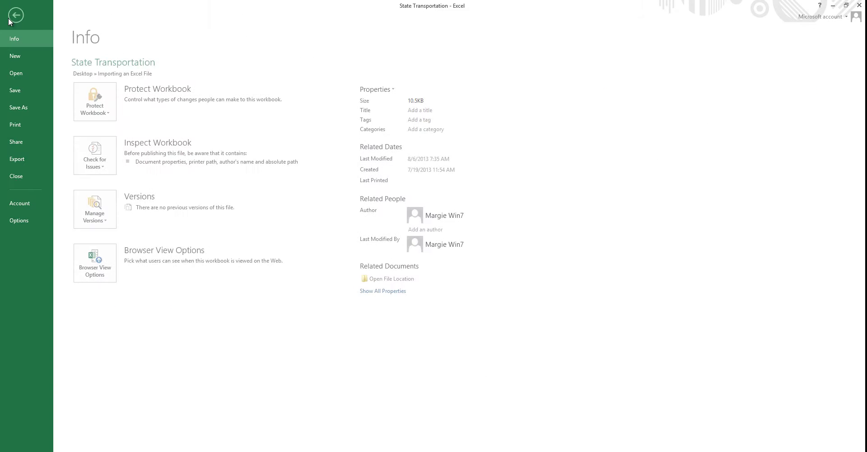
left_click(26, 107)
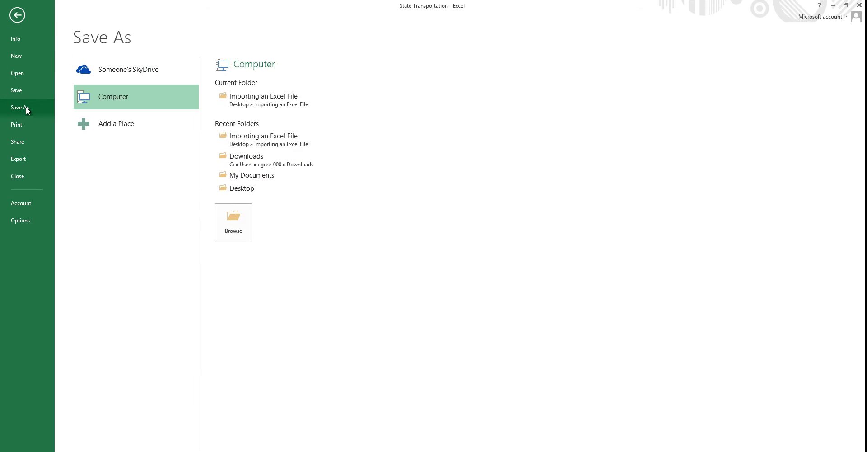
left_click(250, 103)
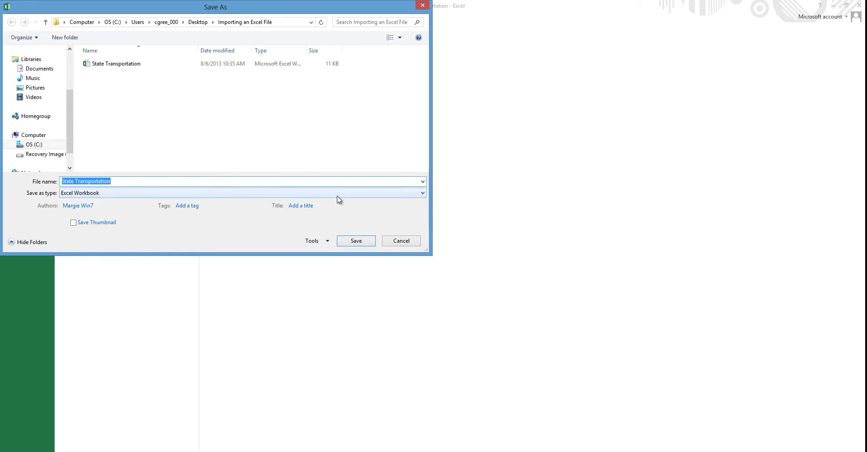
left_click(422, 194)
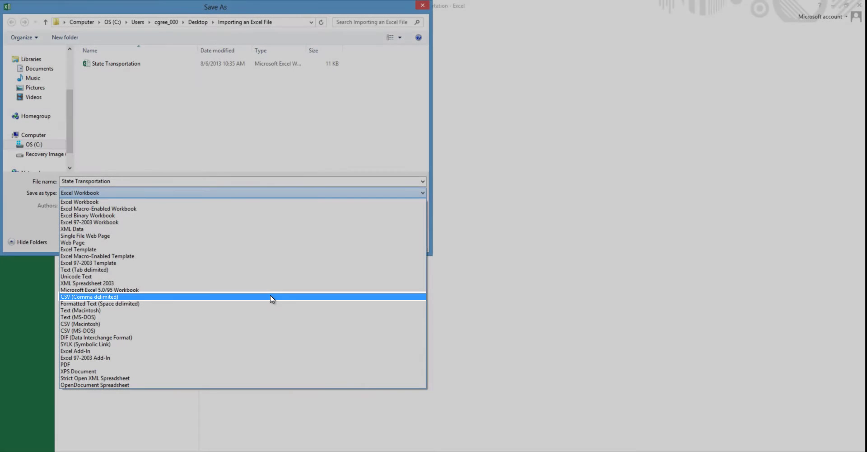
left_click(271, 297)
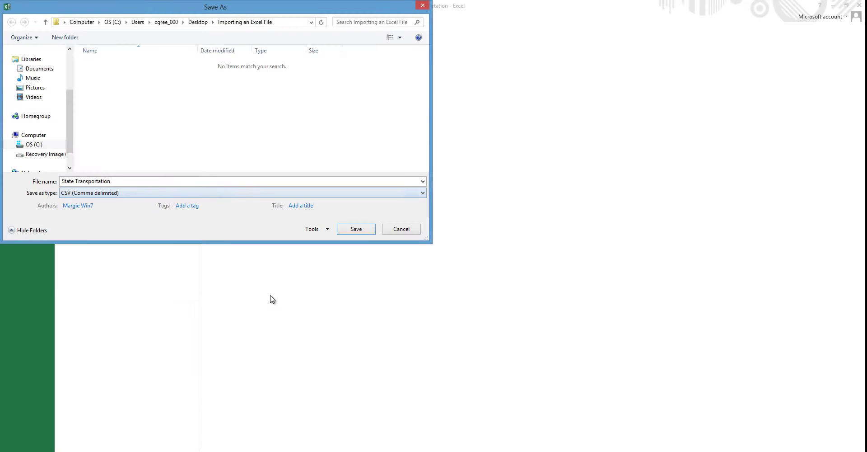
left_click(353, 230)
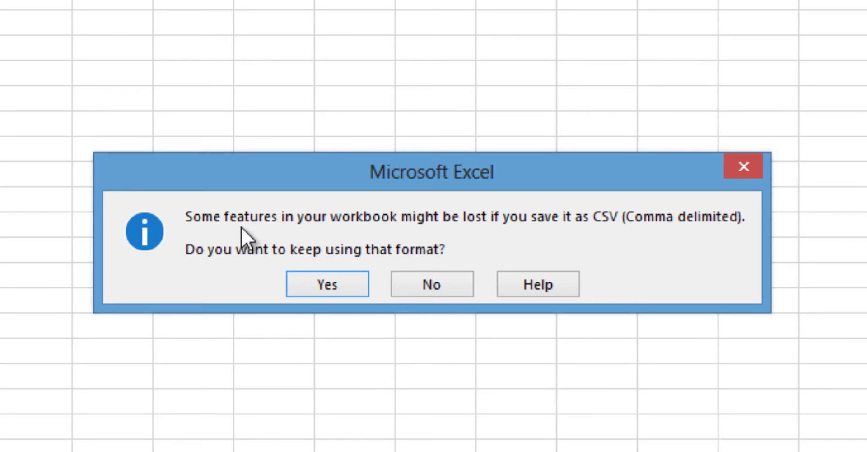
left_click(302, 283)
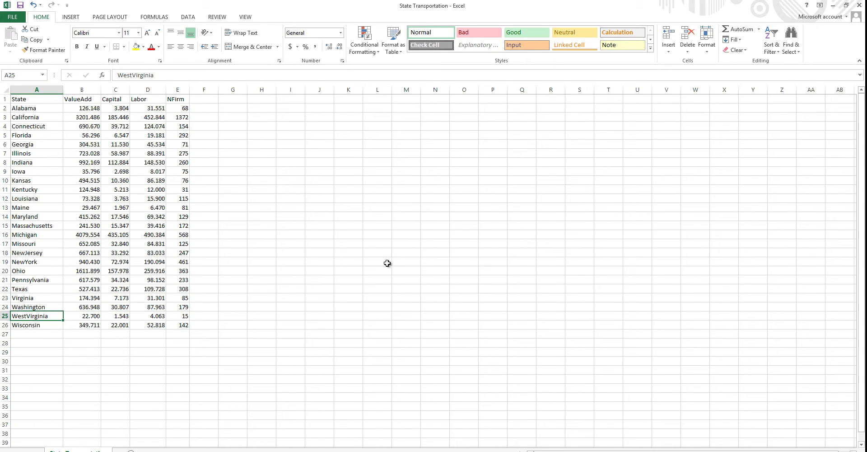
Step: Reopen Save As on the Importing an Excel File folder to confirm the CSV and file-type list
left_click(8, 20)
left_click(32, 108)
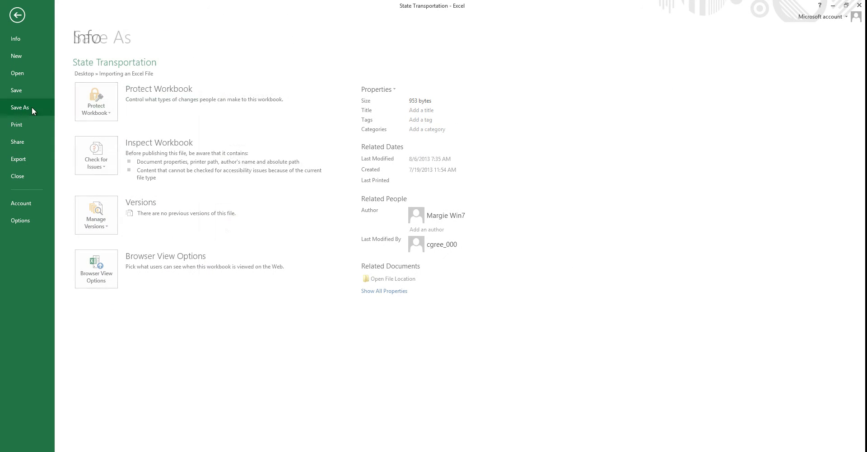
left_click(264, 90)
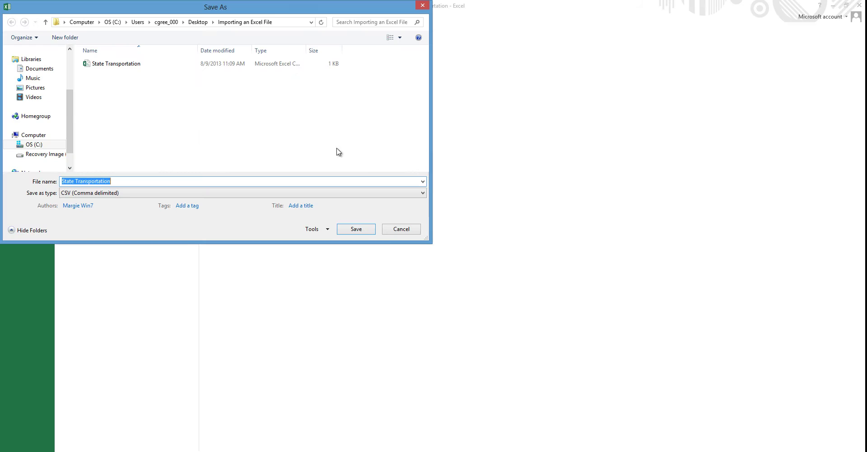
left_click(423, 193)
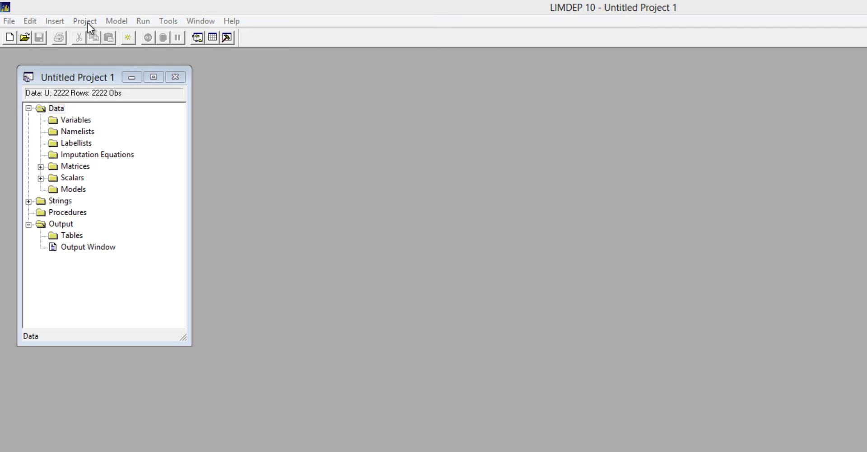
Step: Import variables from the State Transportation CSV in the Importing an Excel File folder
left_click(88, 23)
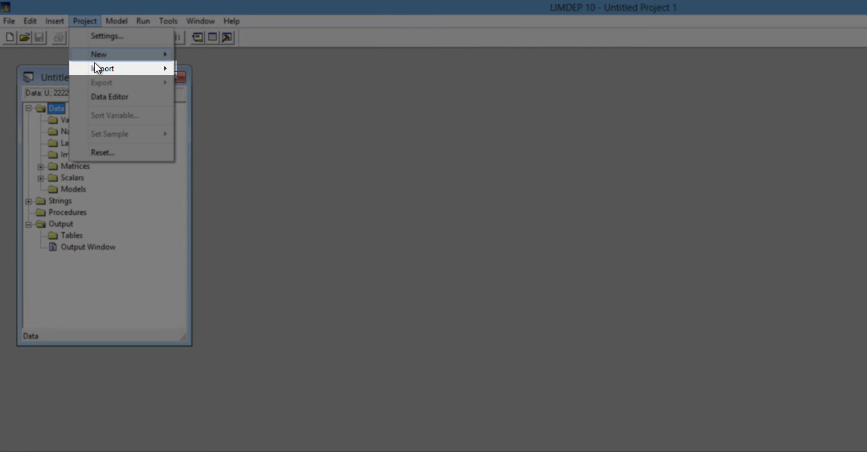
mouse_move(97, 67)
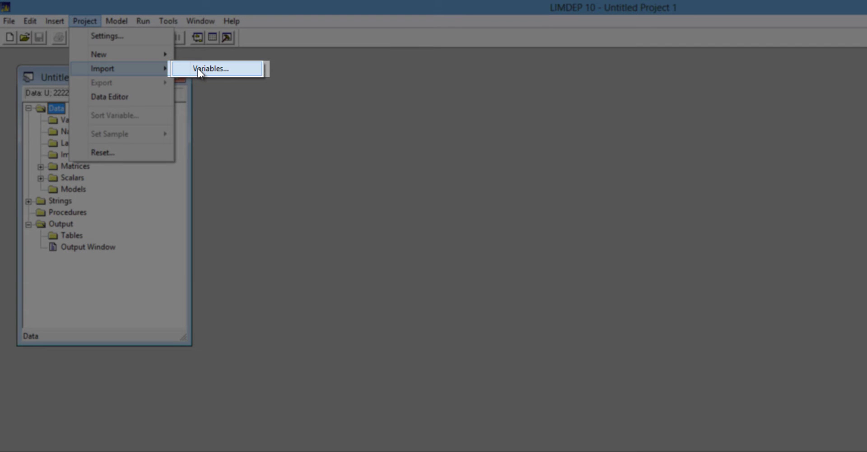
left_click(199, 70)
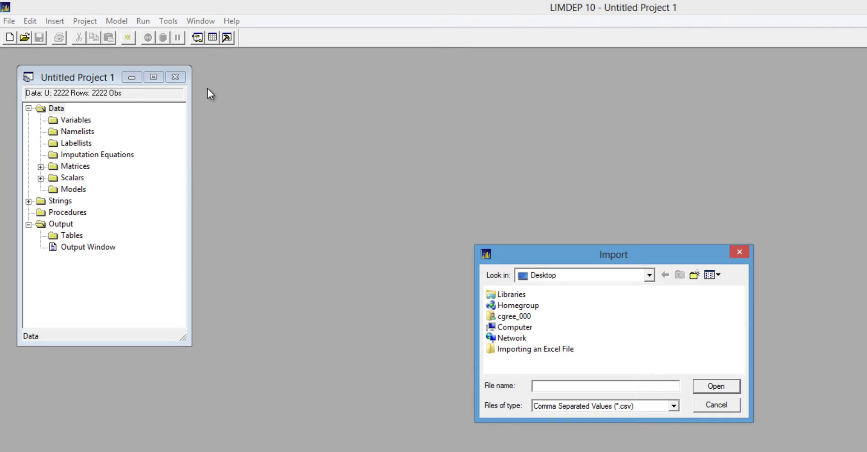
left_click(522, 349)
double_click(522, 349)
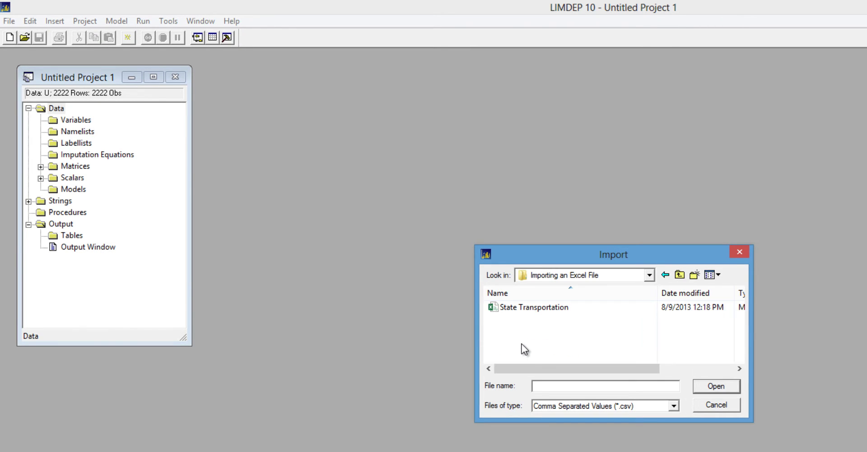
left_click(522, 307)
left_click(704, 388)
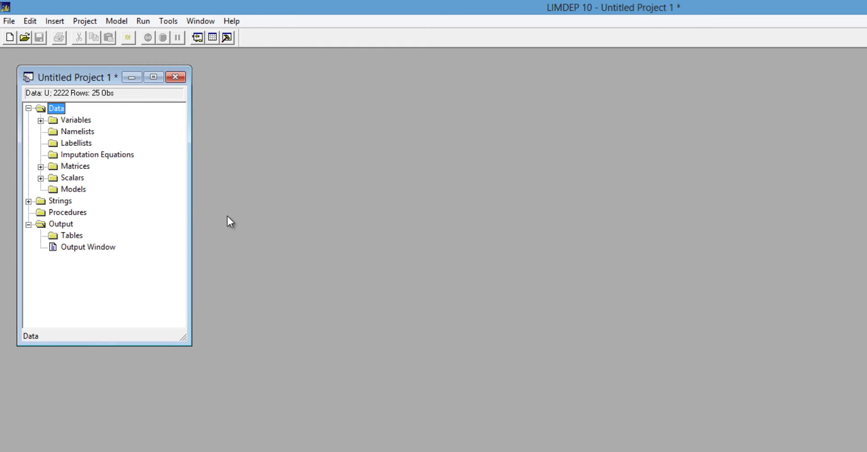
Step: Expand Variables and open VALUEADD in the Data Editor to review the 25 state rows
left_click(41, 120)
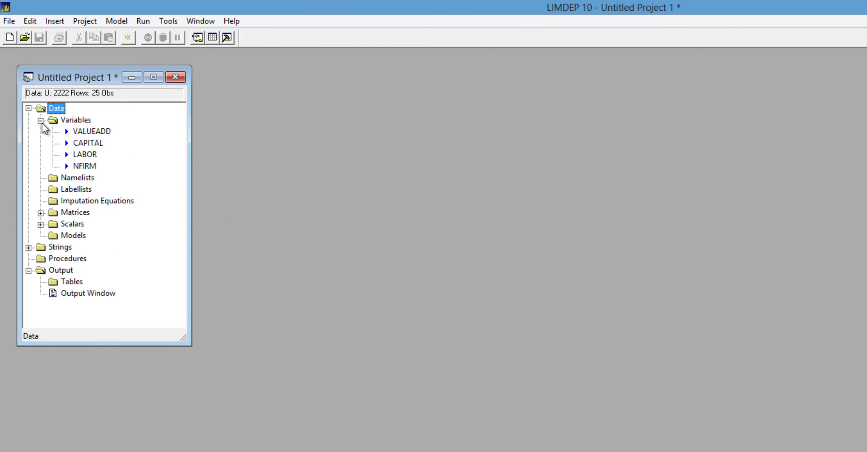
double_click(93, 131)
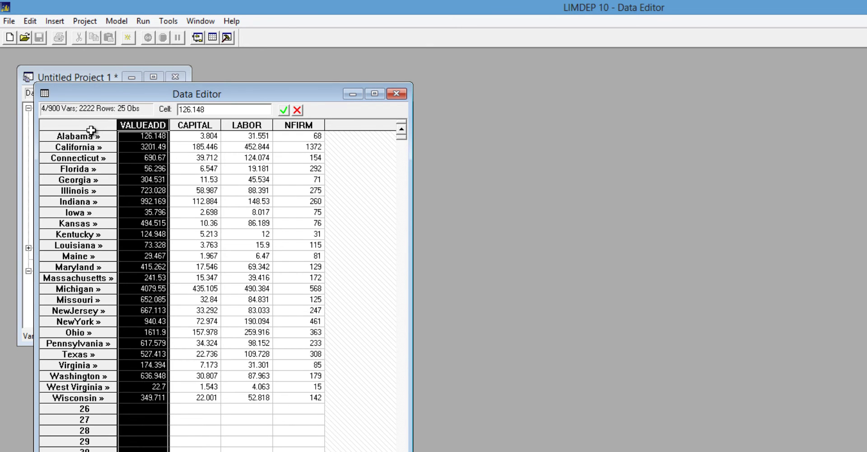
left_click(72, 25)
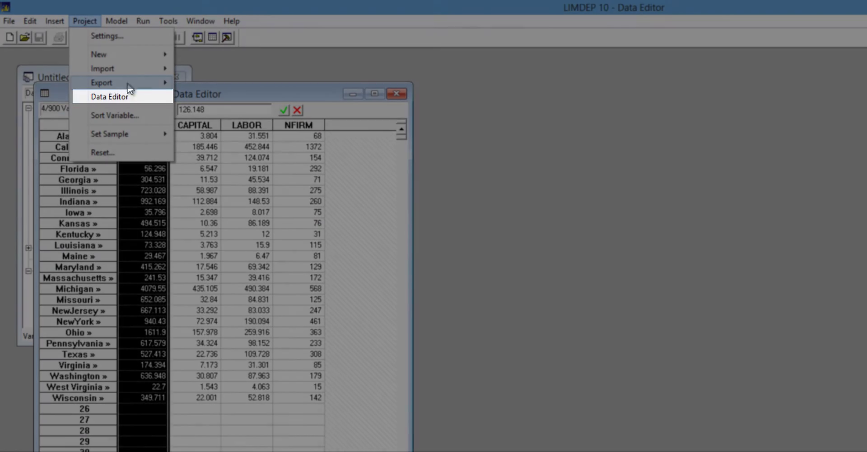
left_click(213, 37)
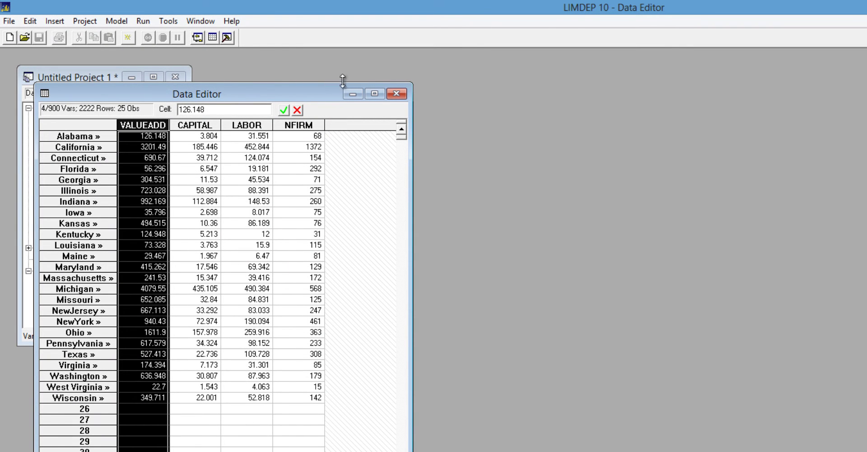
Step: Close the Data Editor and save the project on the Desktop as state.lpj
left_click(395, 96)
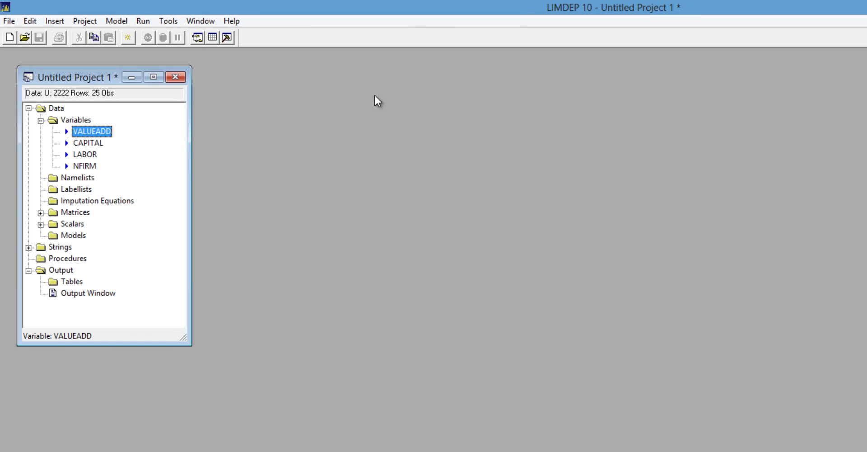
left_click(10, 21)
left_click(27, 143)
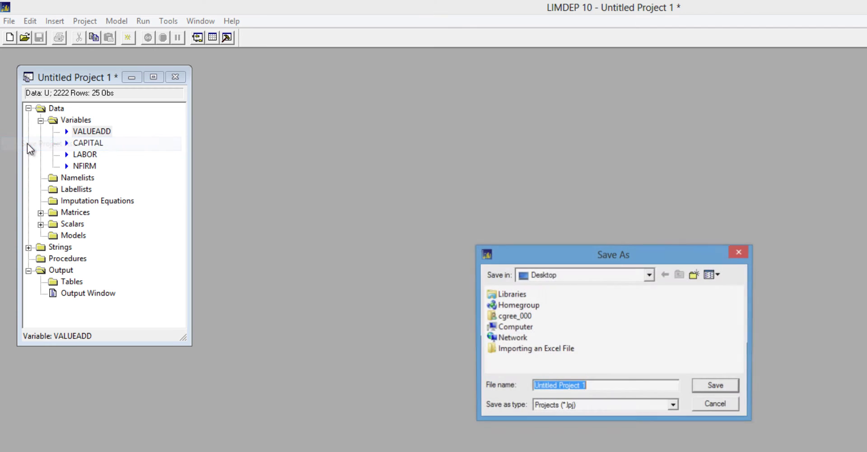
type("state")
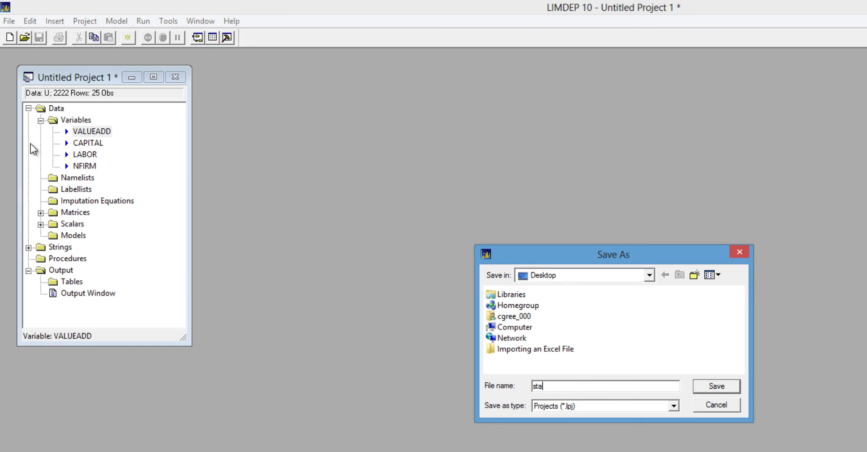
left_click(724, 386)
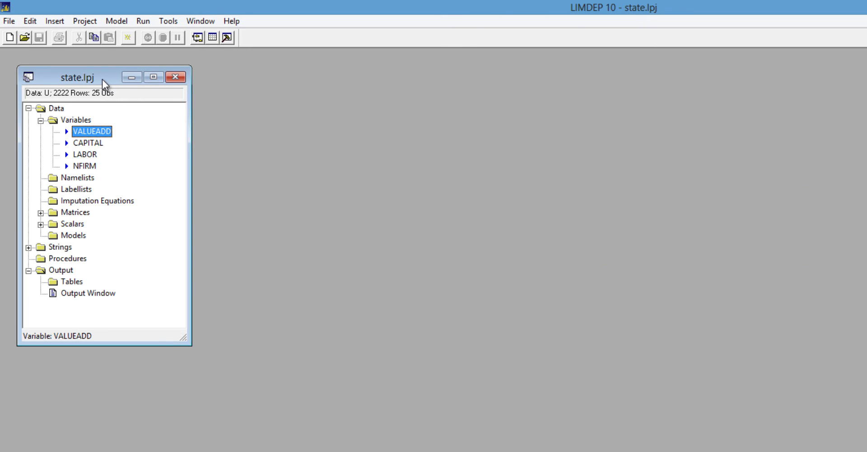
left_click(10, 21)
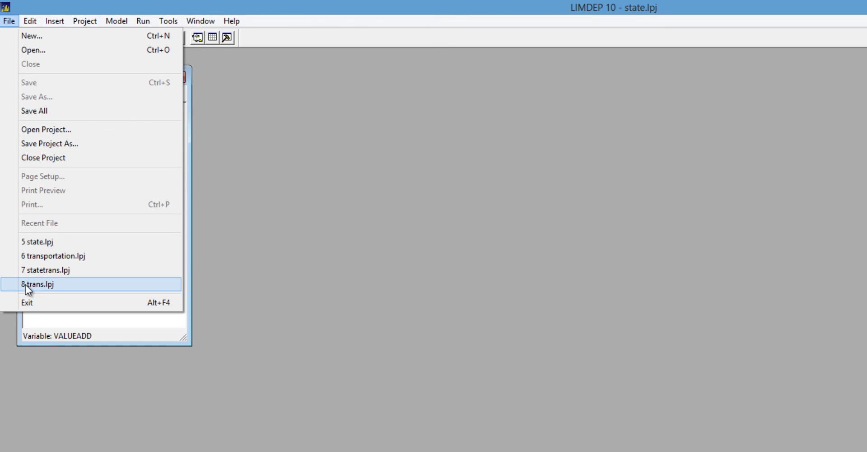
left_click(10, 243)
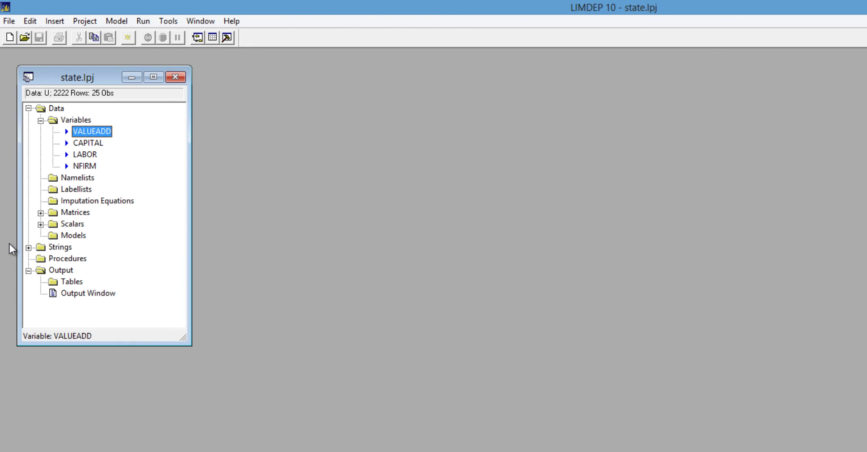